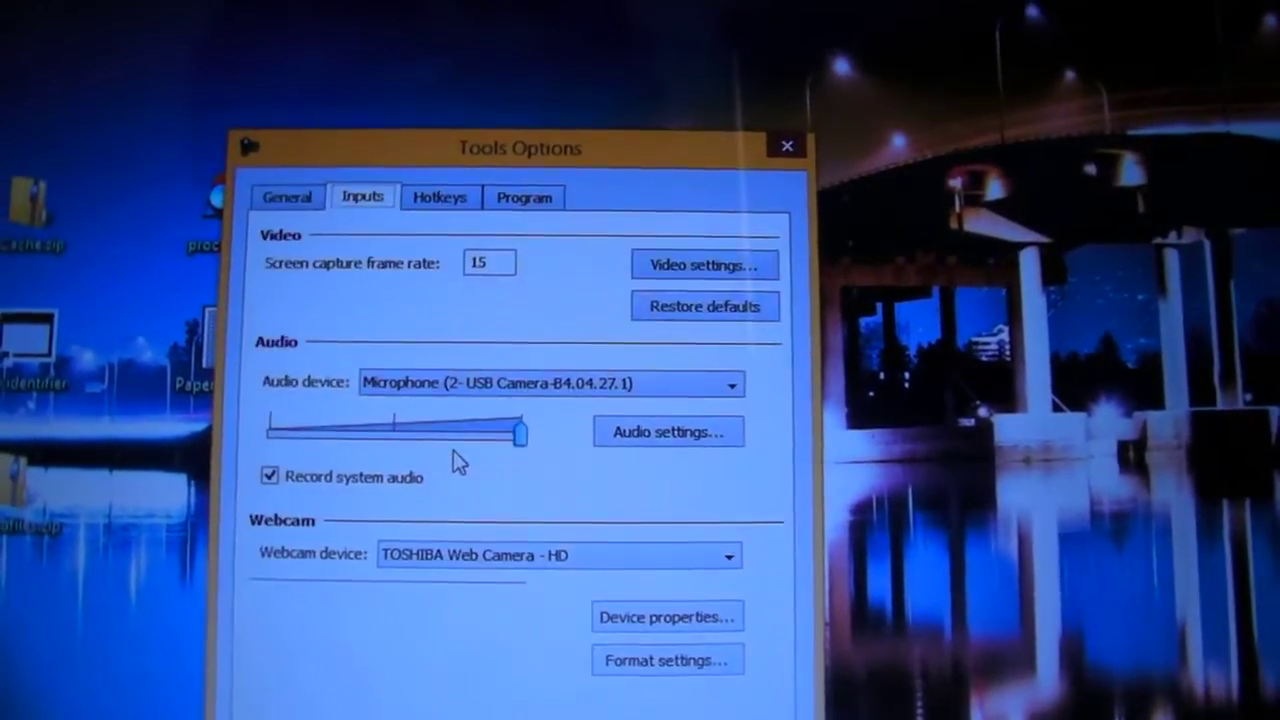
Step: Browse the Hotkeys and Program tabs of the Options dialog, then return to Hotkeys
{"action": "key", "text": "ctrl+Tab"}
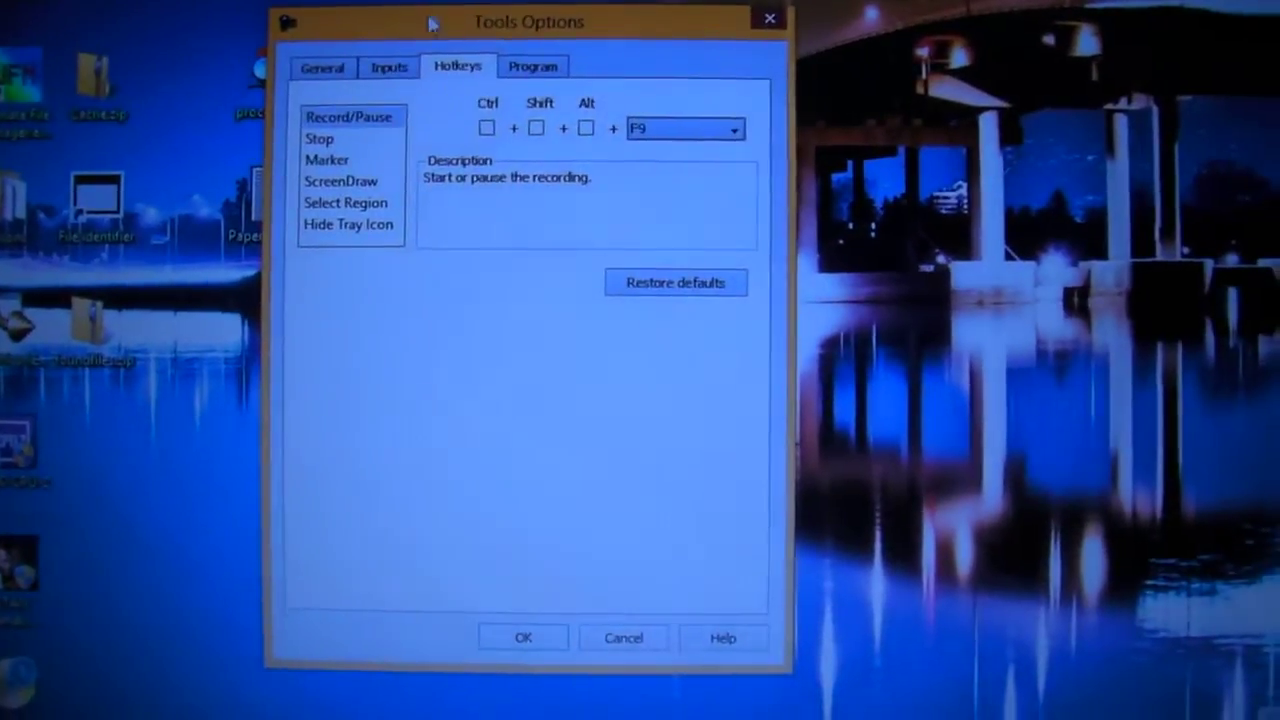
{"action": "left_click_drag", "start_coordinate": [560, 36], "coordinate": [330, 45]}
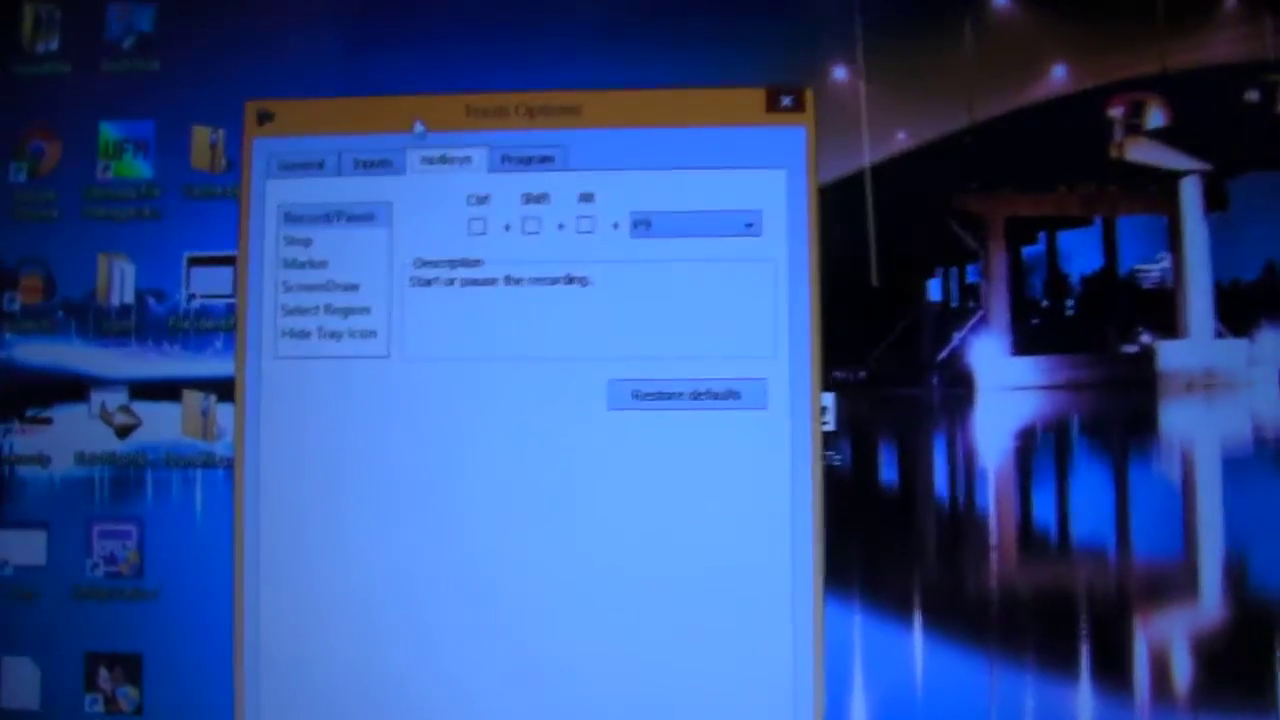
{"action": "left_click", "coordinate": [520, 147]}
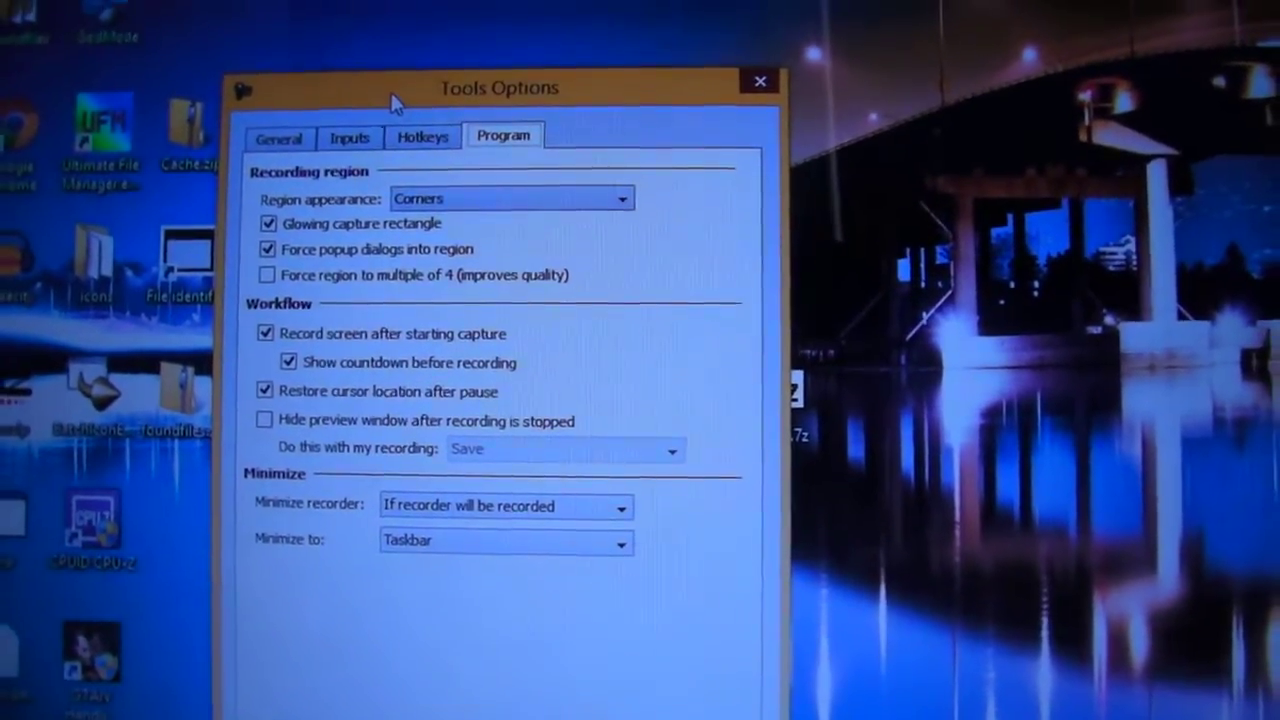
{"action": "left_click", "coordinate": [427, 131]}
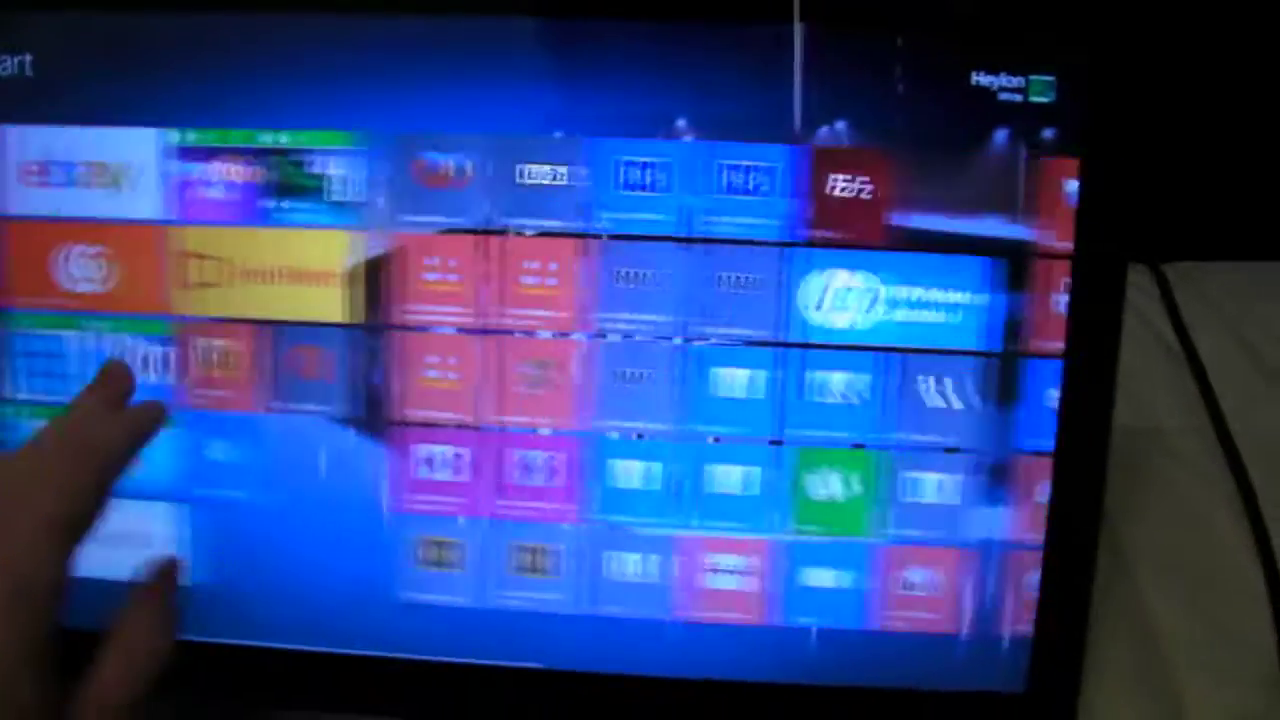
{"action": "scroll", "coordinate": [640, 400], "scroll_direction": "right", "scroll_amount": 5}
{"action": "scroll", "coordinate": [640, 400], "scroll_direction": "left", "scroll_amount": 8}
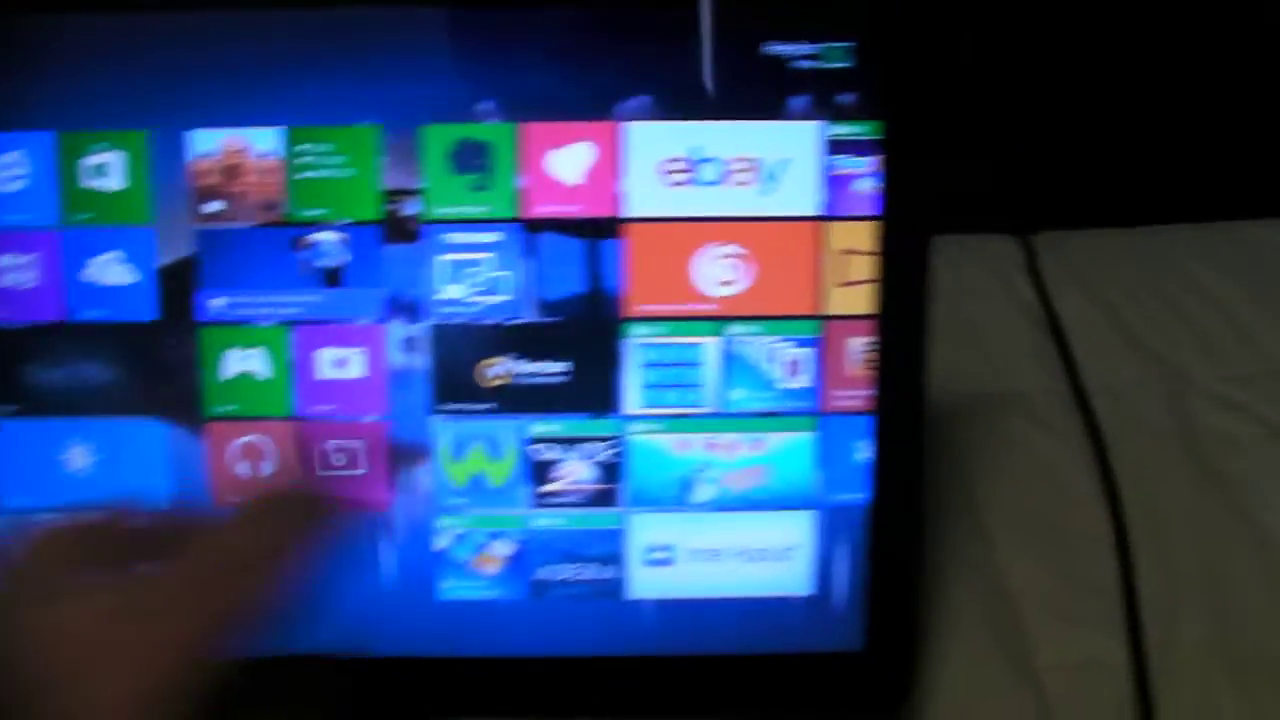
{"action": "scroll", "coordinate": [400, 400], "scroll_direction": "right", "scroll_amount": 5}
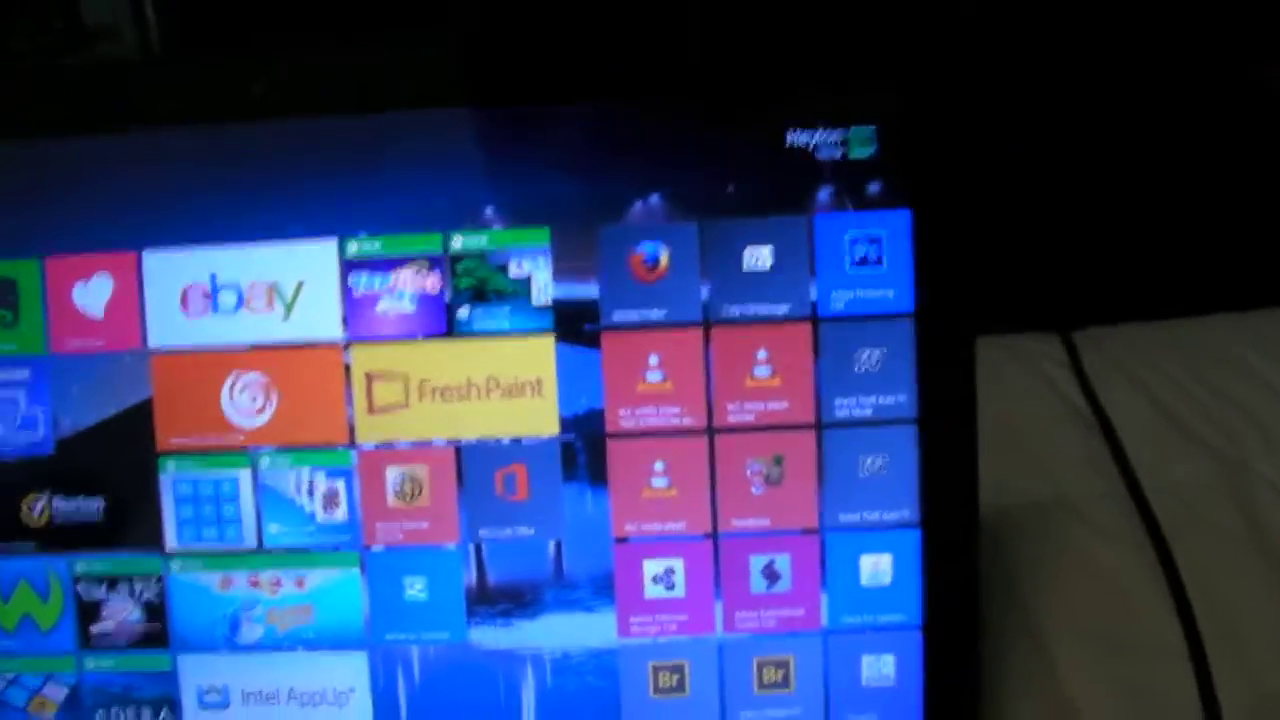